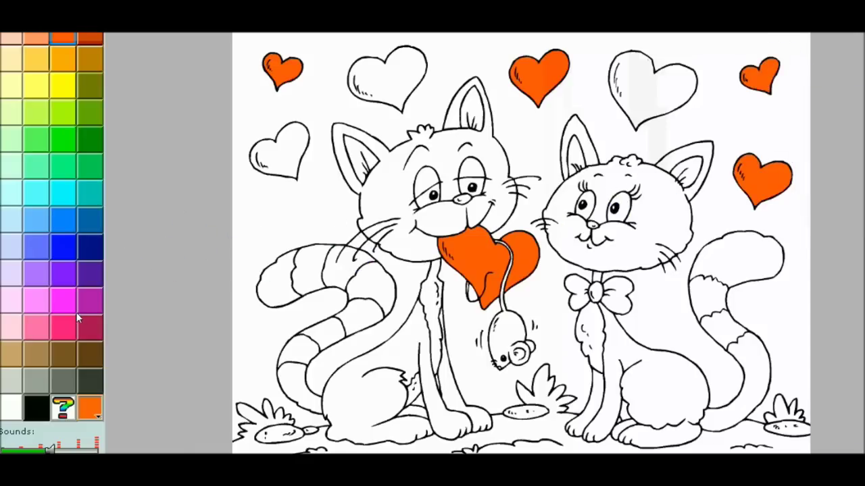
Fill the two uncolored hearts above and beside the left cat with light magenta and the large heart above the right cat with rose pink
left_click(31, 300)
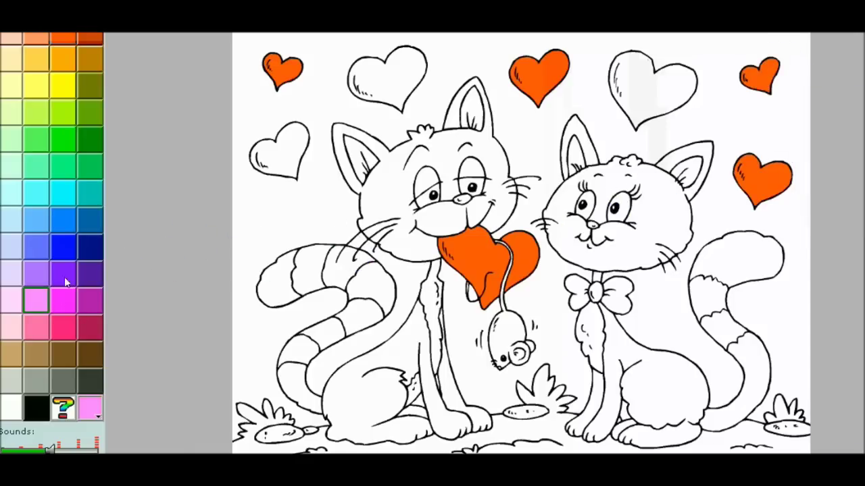
left_click(283, 138)
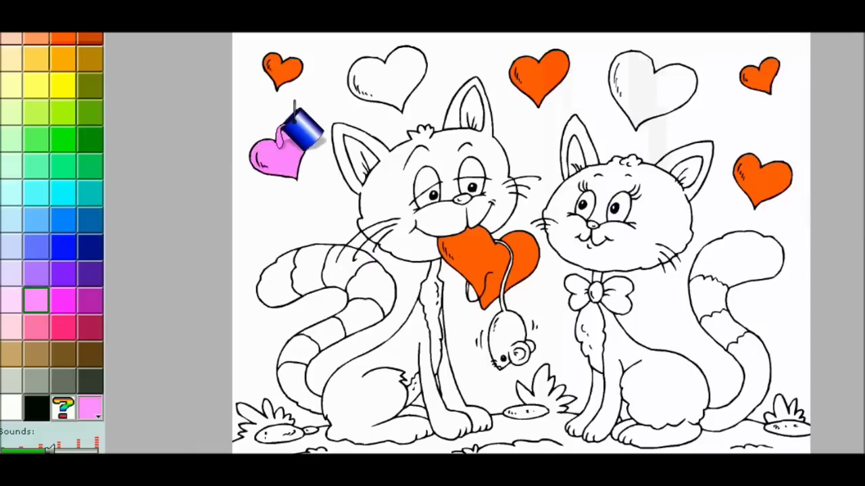
left_click(386, 68)
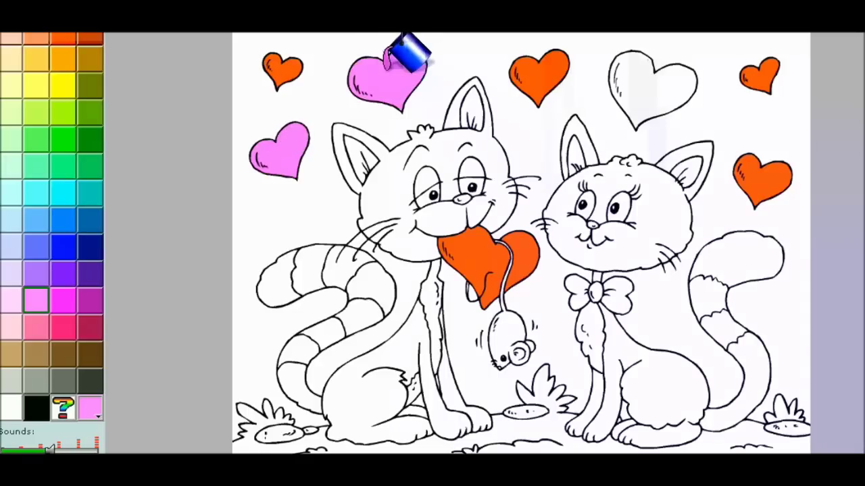
left_click(36, 323)
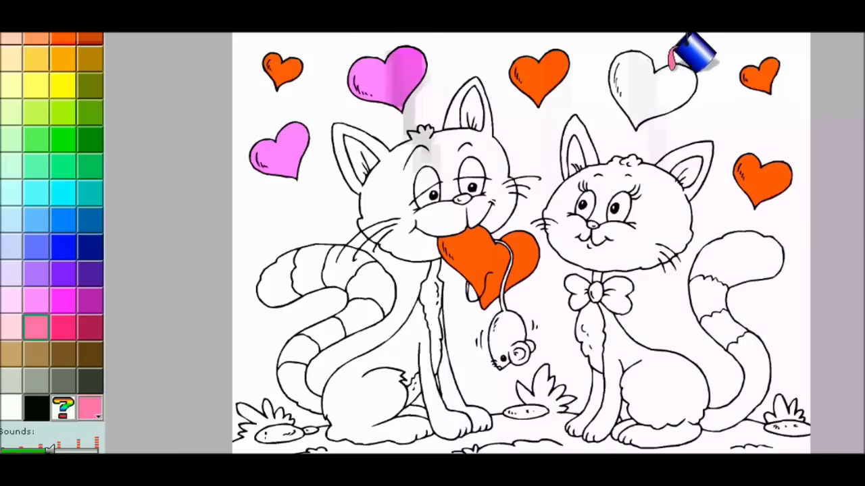
left_click(649, 86)
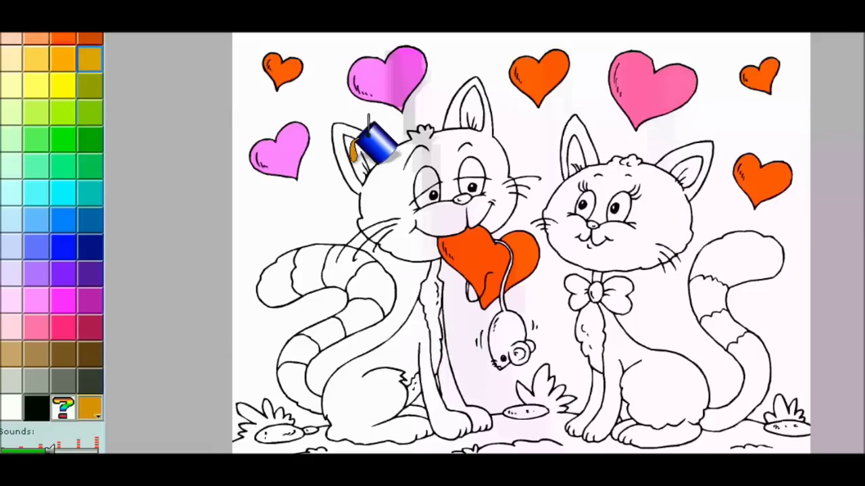
Fill the left cat's head, body, tail tip and alternating tail stripes with dark golden orange
left_click(405, 159)
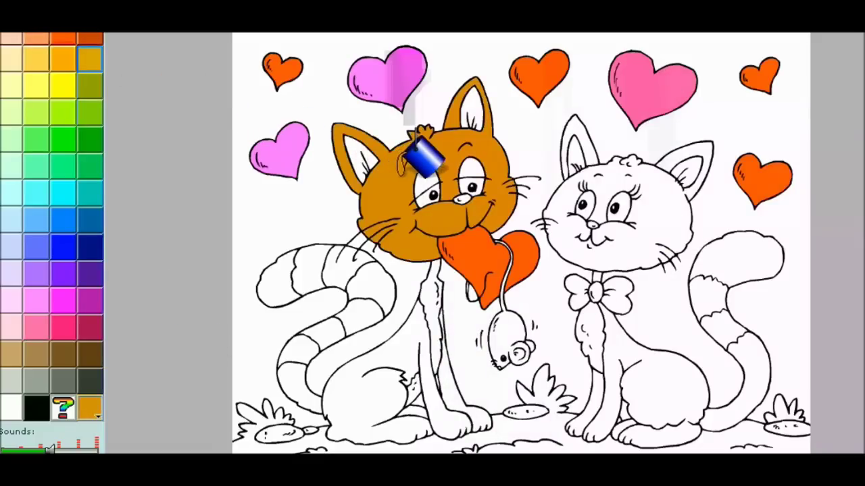
left_click(327, 262)
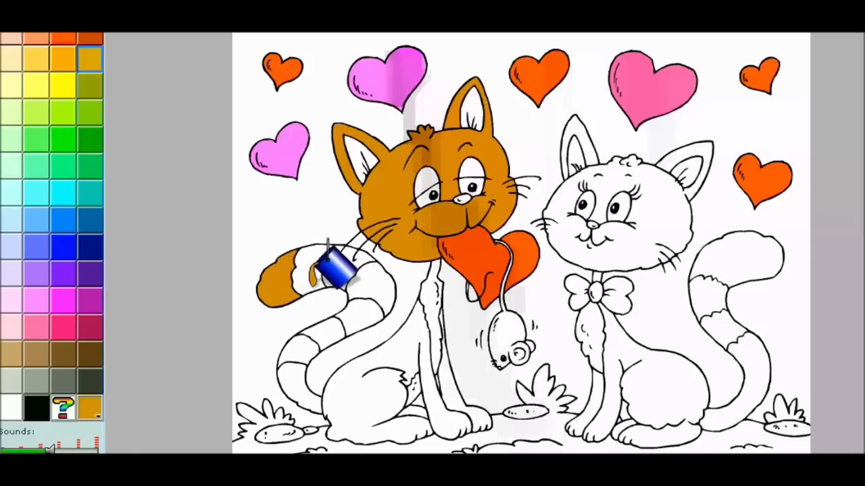
left_click(354, 312)
left_click(299, 348)
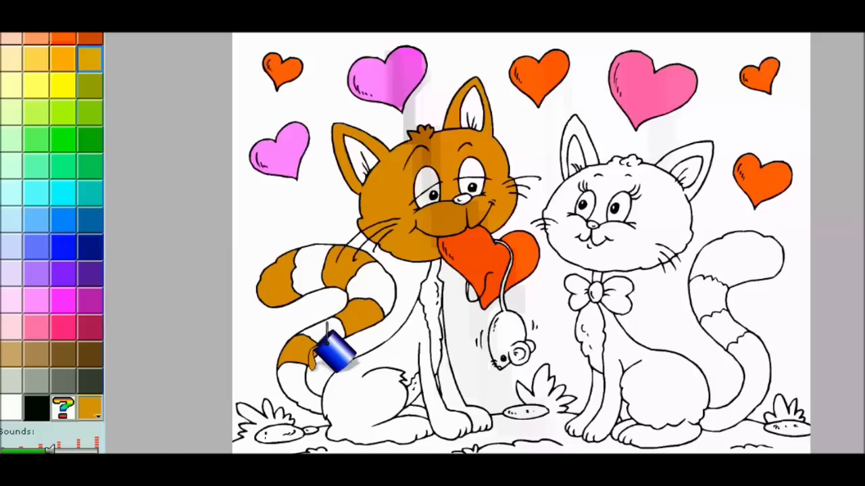
left_click(343, 391)
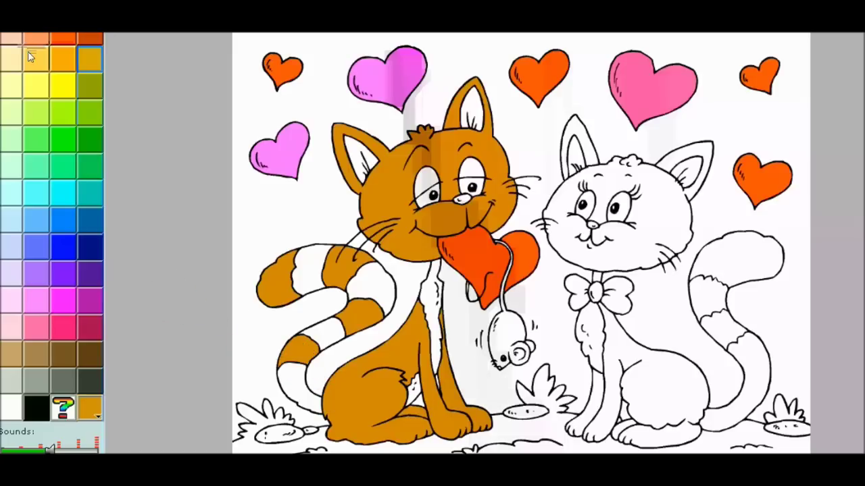
Fill the left cat's remaining tail stripes, chest, belly patch, inner ears, eyelids and nose with bright orange
left_click(58, 59)
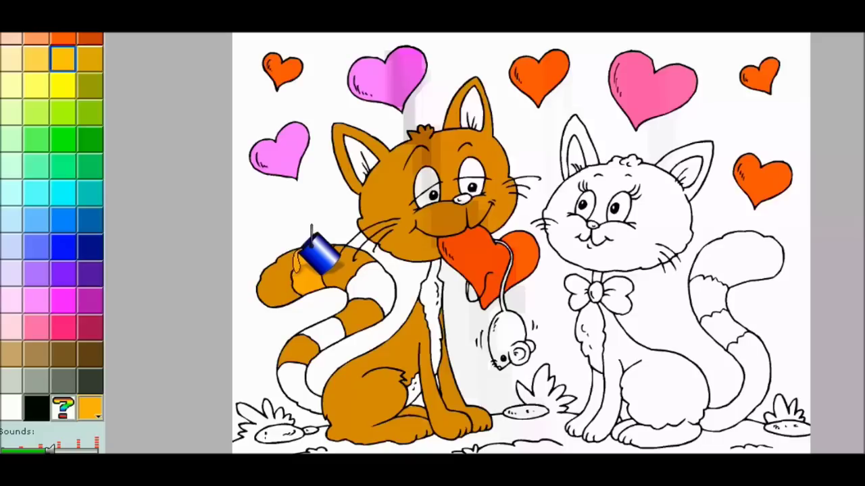
left_click(390, 283)
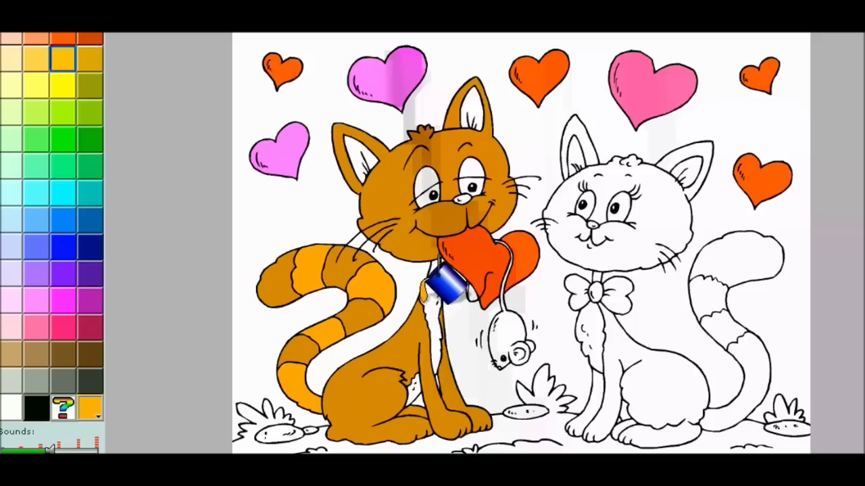
left_click(433, 292)
left_click(420, 373)
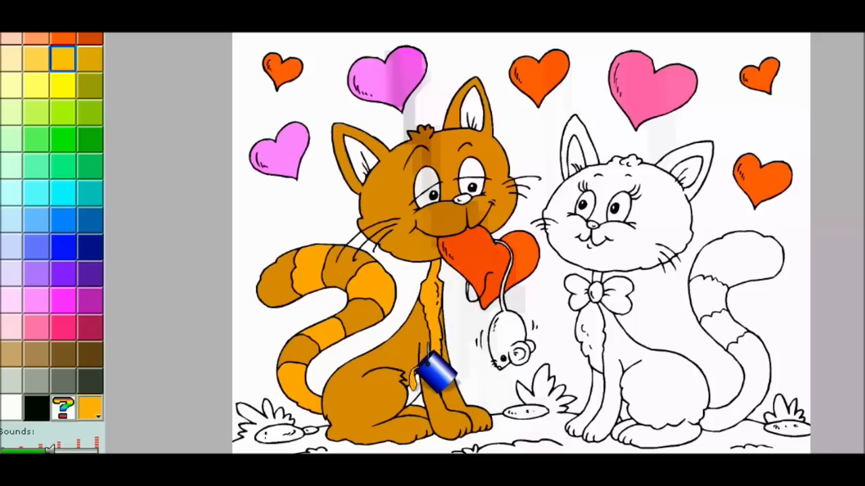
left_click(454, 140)
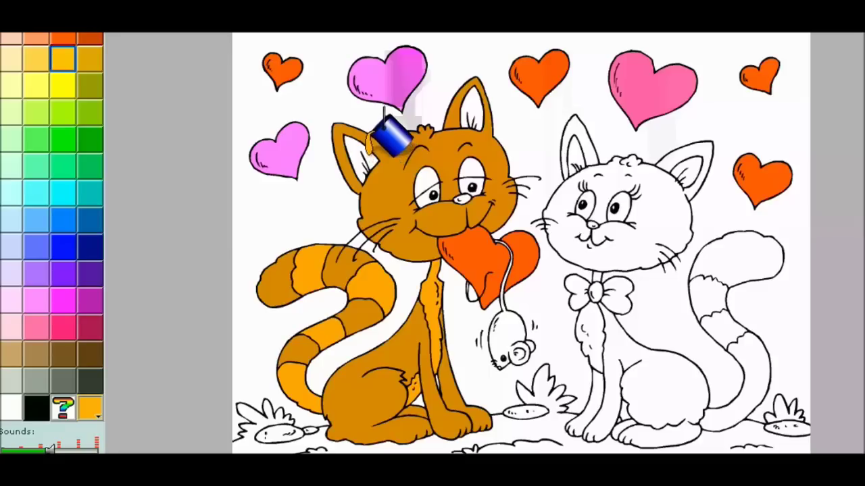
left_click(460, 104)
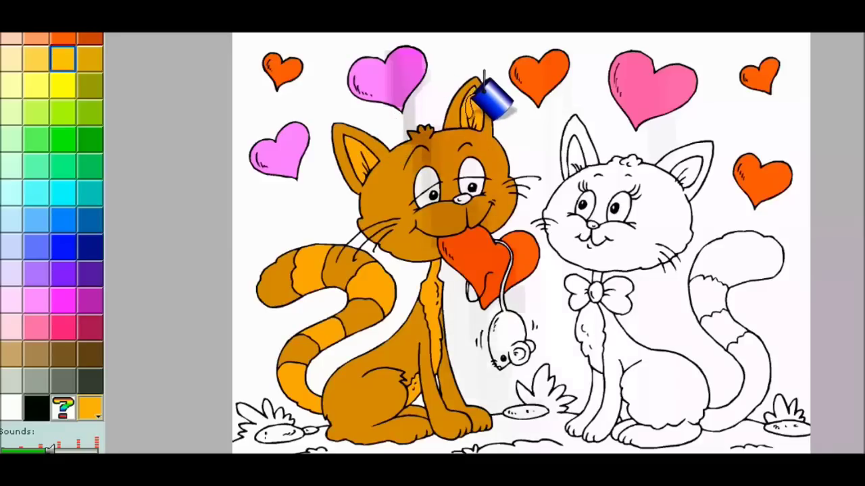
left_click(488, 142)
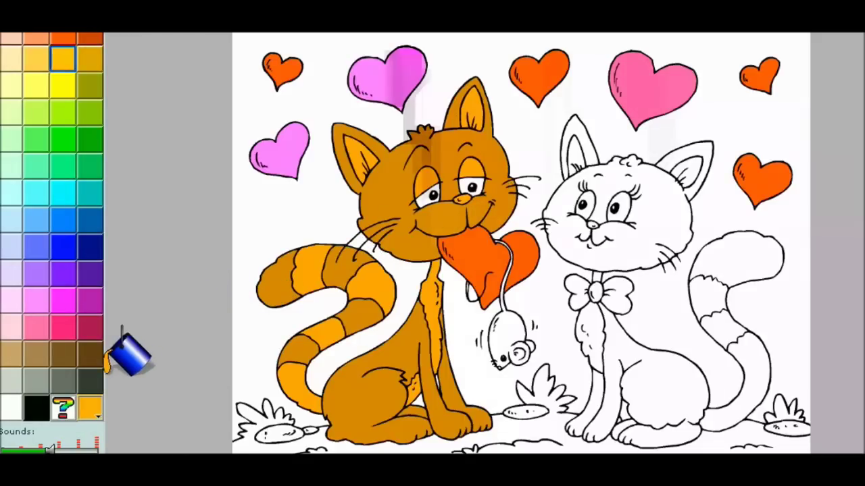
left_click(38, 302)
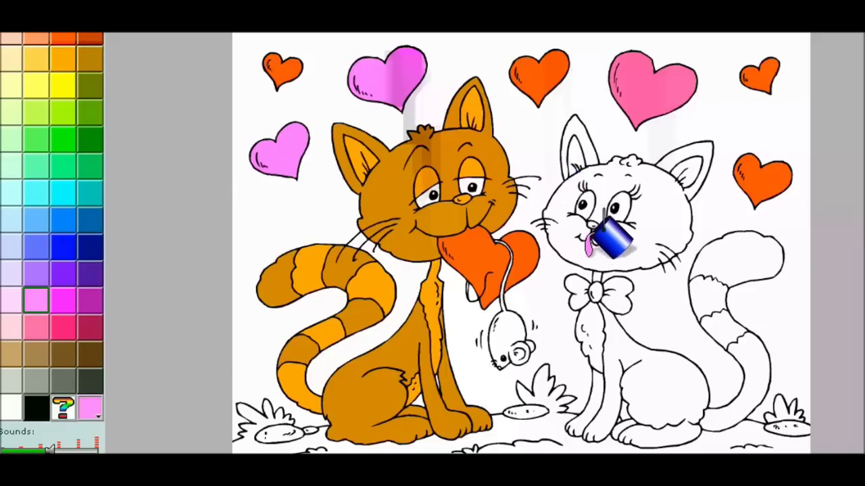
left_click(616, 343)
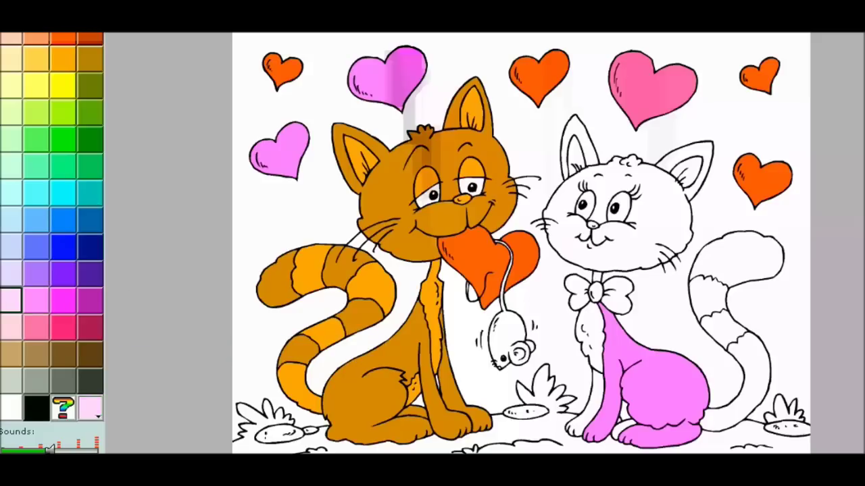
left_click(631, 317)
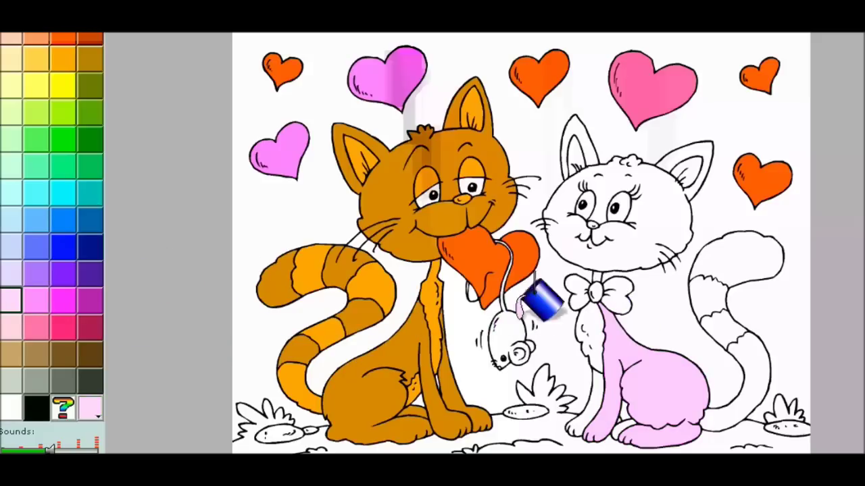
Fill the right cat's body, head and alternating tail bands with light orange, and its chest, inner ears and other tail sections with cream
left_click(35, 57)
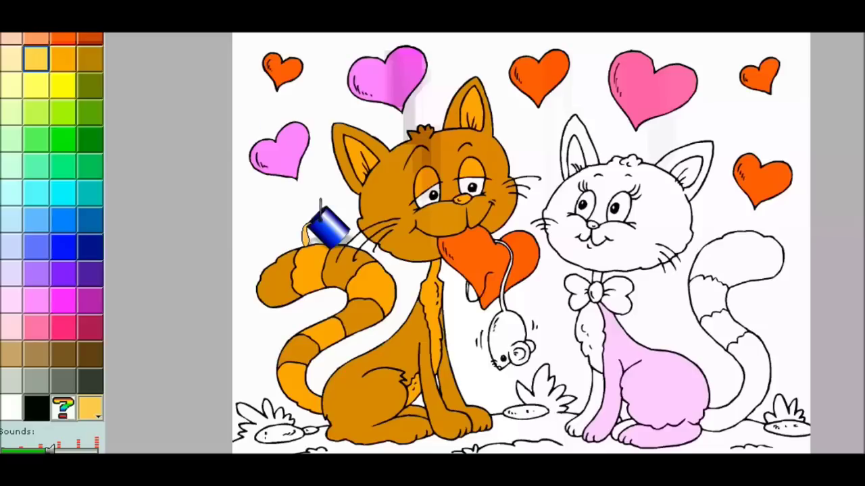
left_click(659, 319)
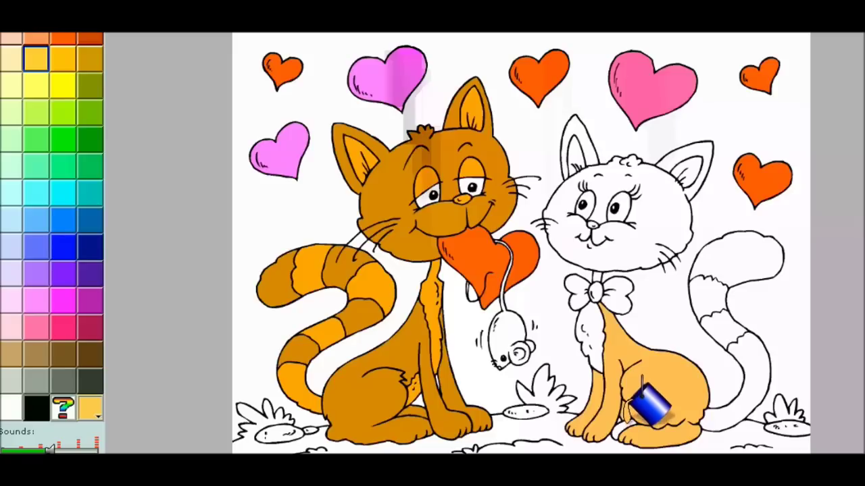
left_click(757, 346)
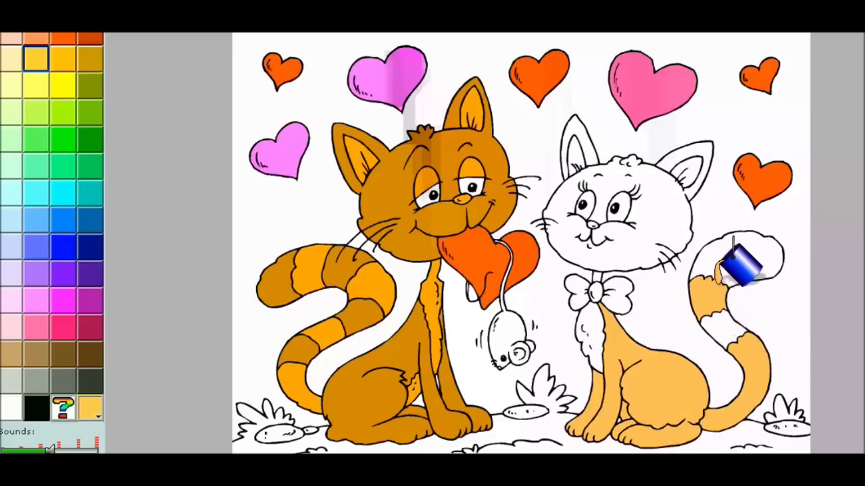
left_click(615, 233)
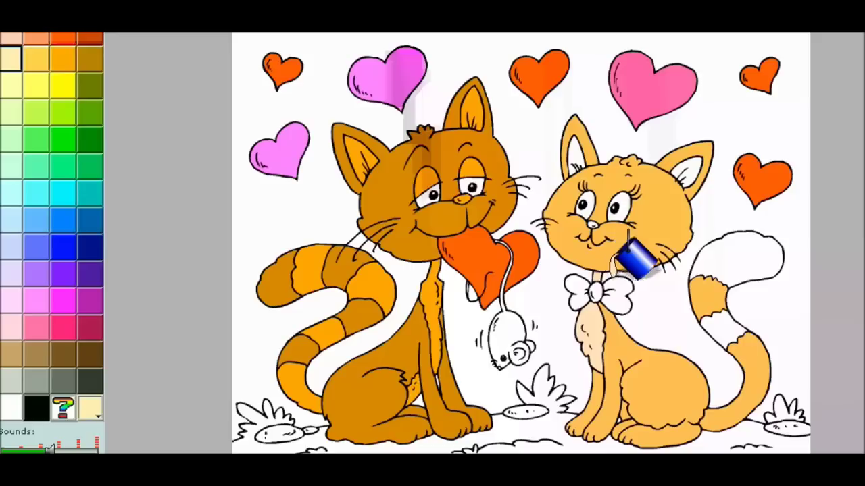
left_click(711, 255)
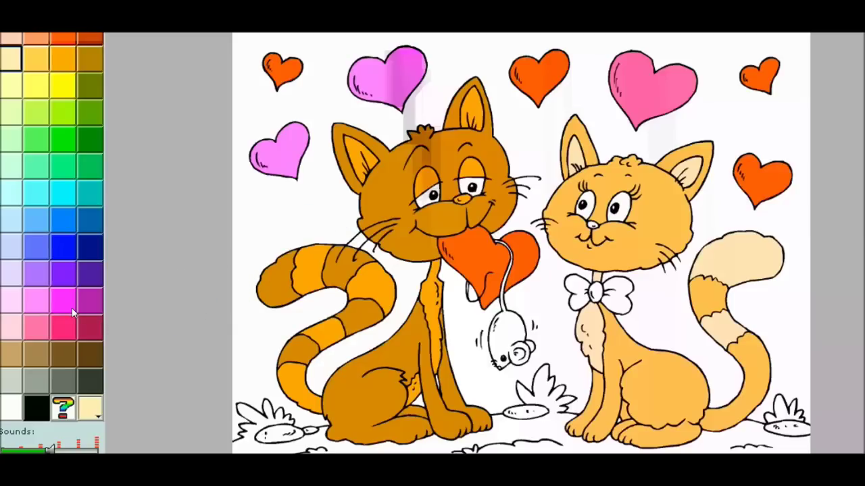
Fill the right cat's bow tie with rose pink and the hanging mouse, including its tail, with medium grey
left_click(43, 329)
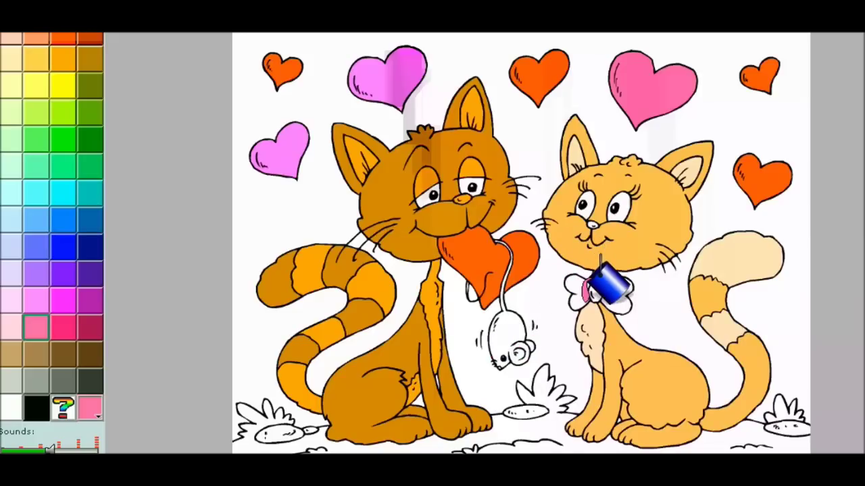
left_click(585, 289)
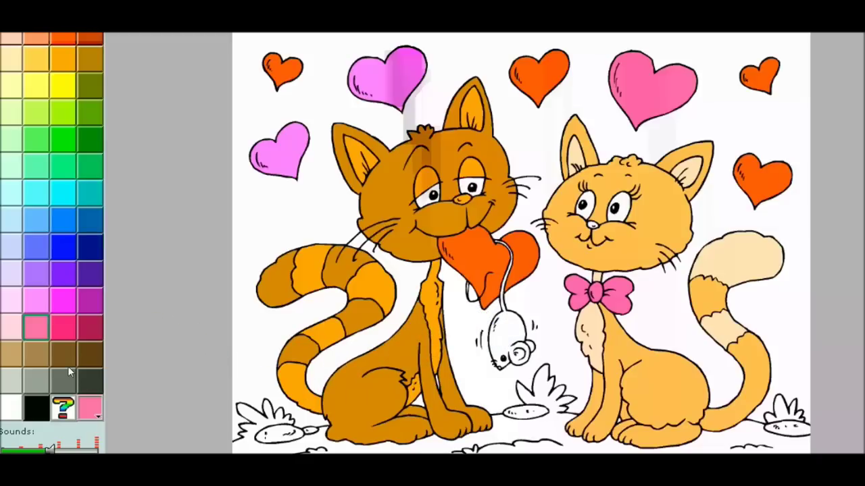
left_click(41, 378)
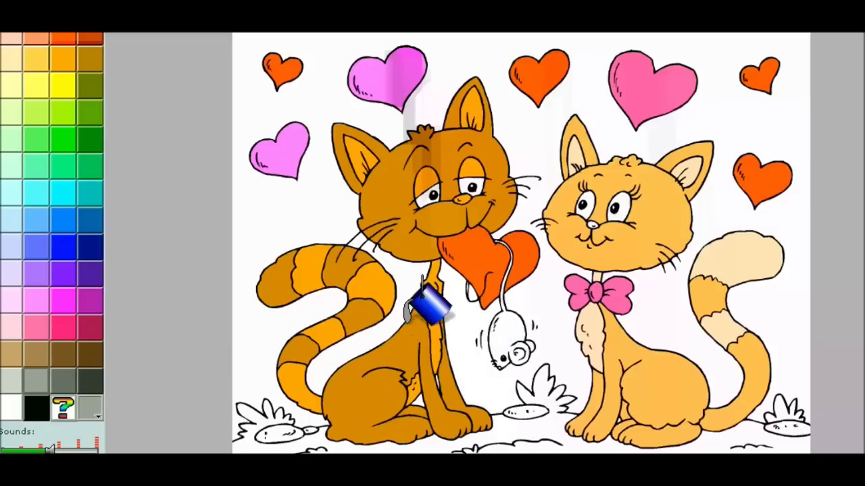
left_click(498, 329)
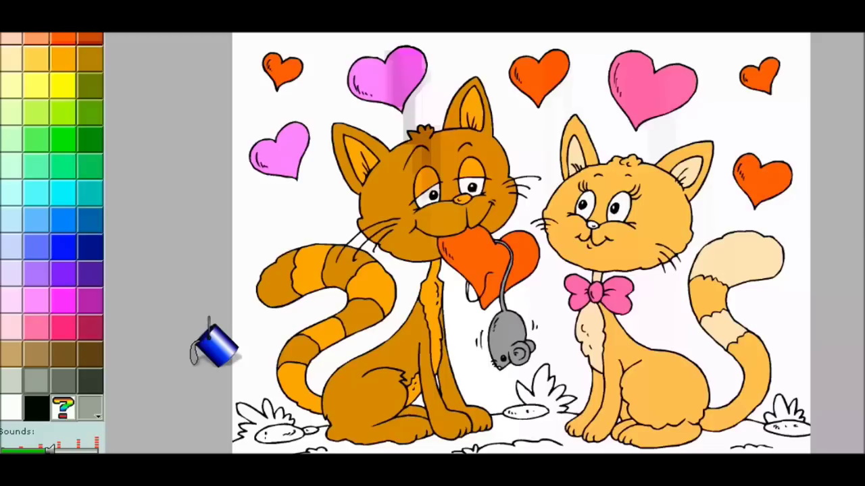
Fill the ground and grass tufts with dark green and the stones with dark grey
left_click(100, 148)
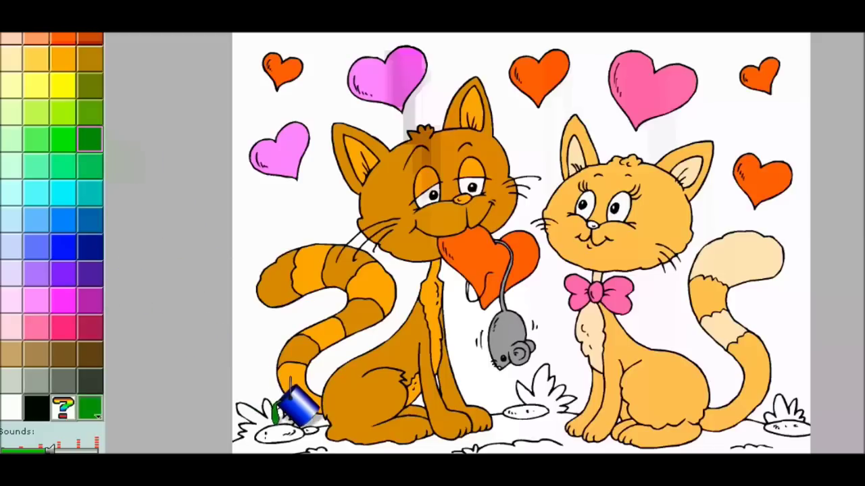
left_click(331, 436)
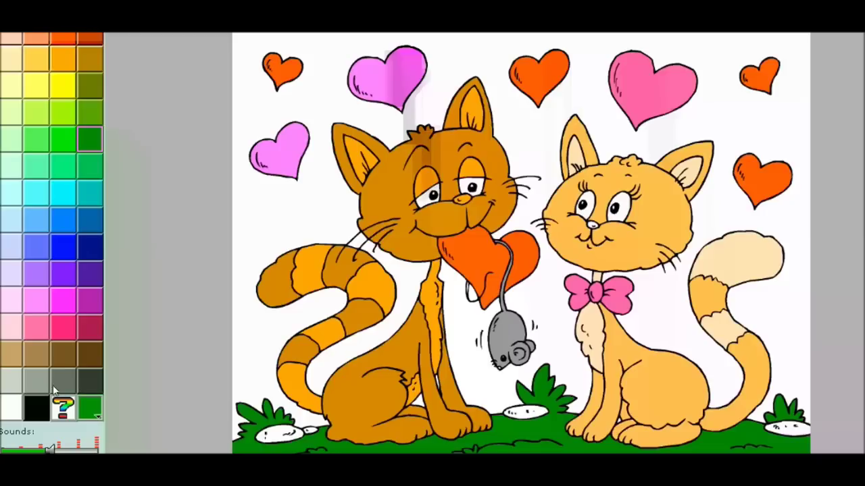
left_click(78, 384)
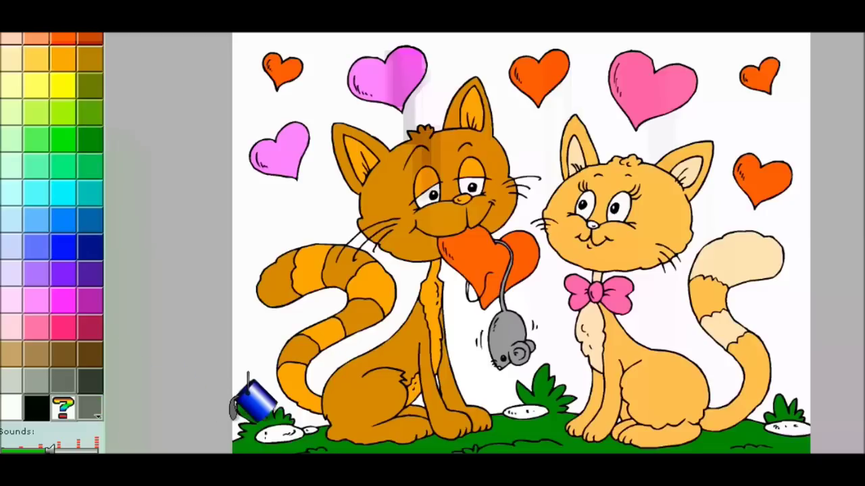
left_click(287, 424)
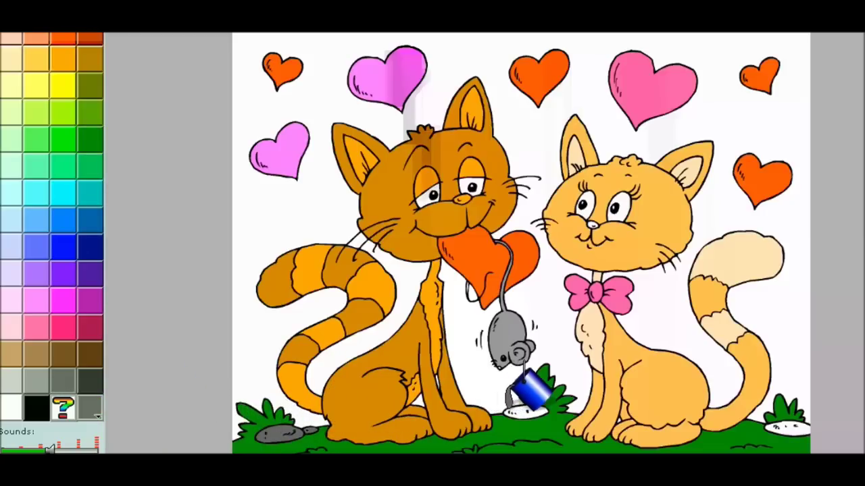
left_click(523, 409)
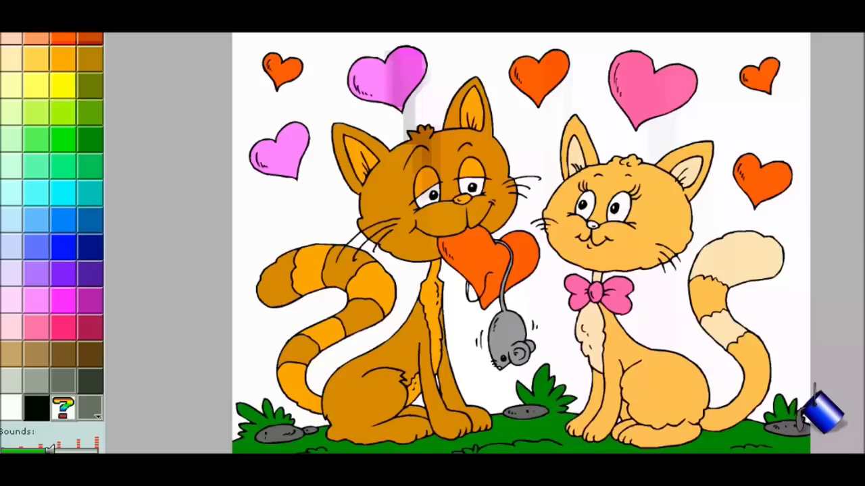
Fill the sky background and the enclosed gaps around the cats with light cyan
left_click(29, 201)
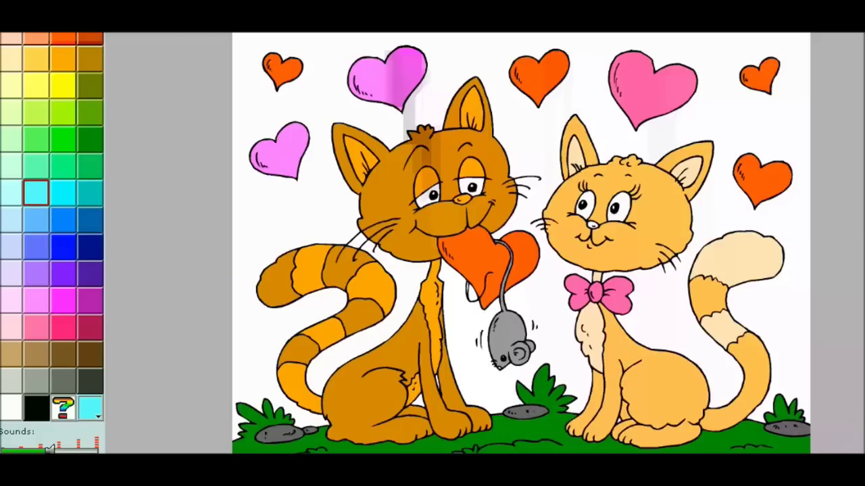
left_click(235, 190)
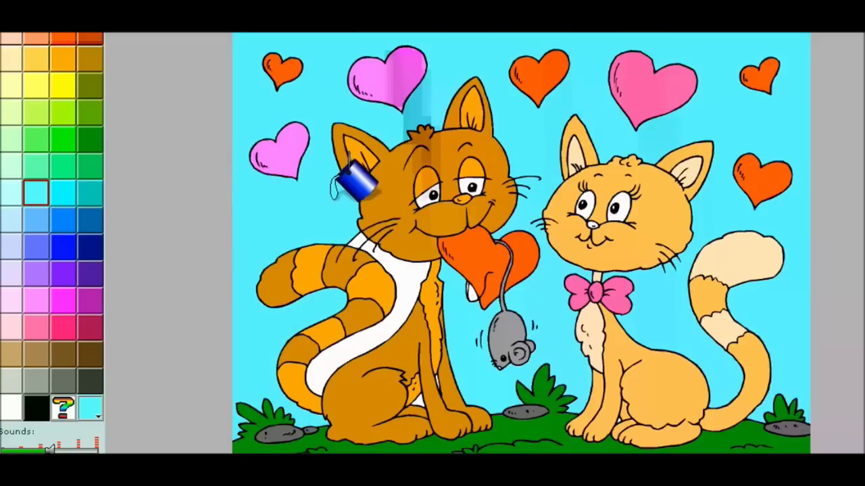
left_click(399, 255)
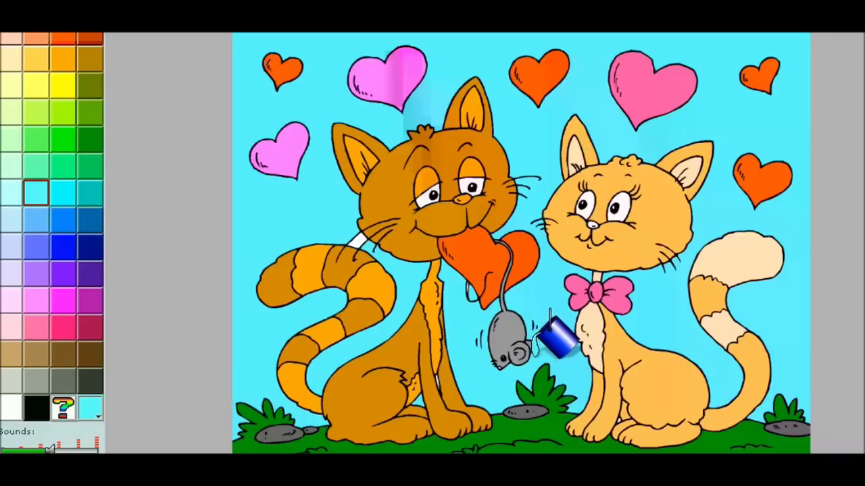
left_click(733, 310)
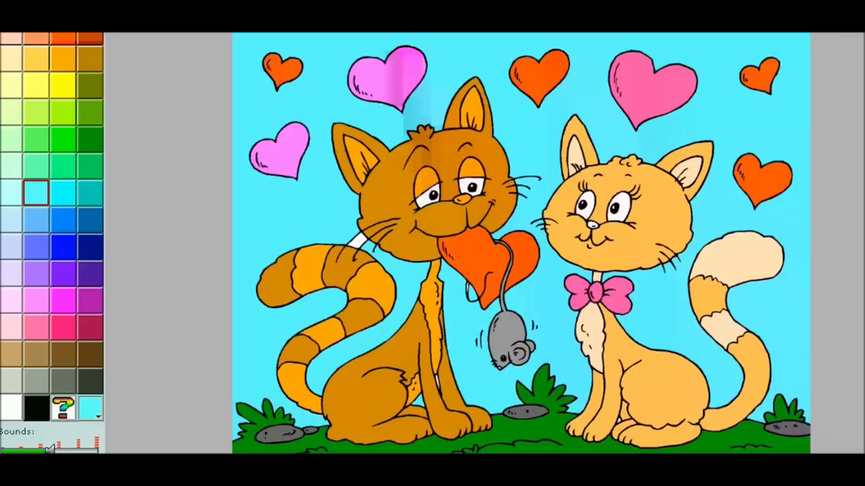